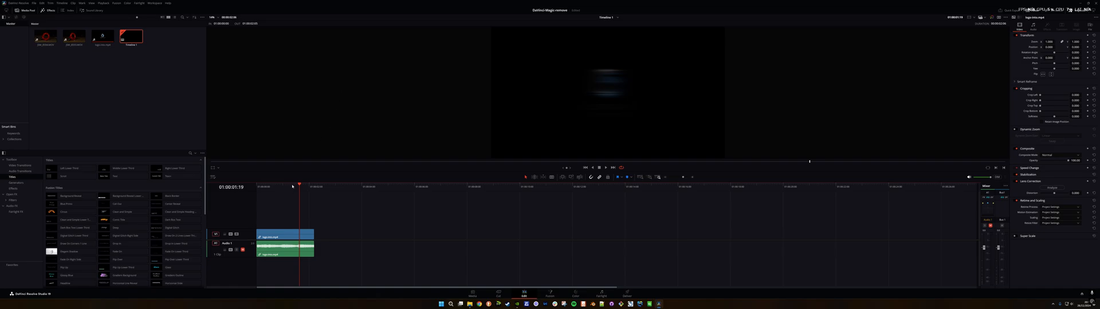
# Step: Place the playhead at the end of the logo clip and preview the second eye bolt clip's rotation in the source viewer
pyautogui.click(314, 186)
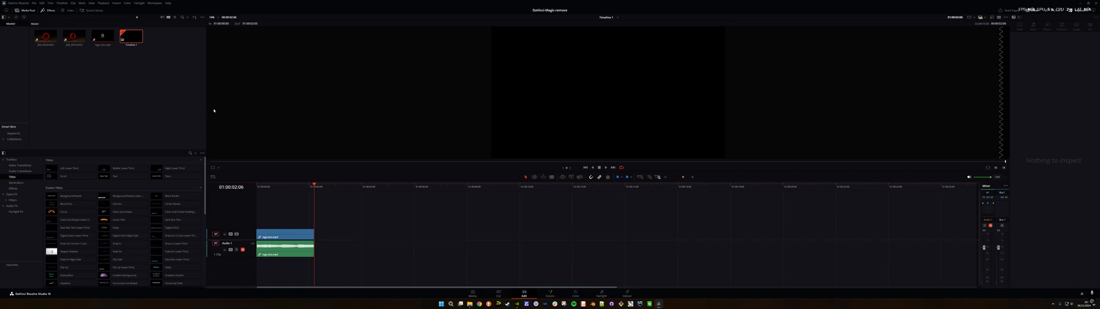
pyautogui.click(71, 39)
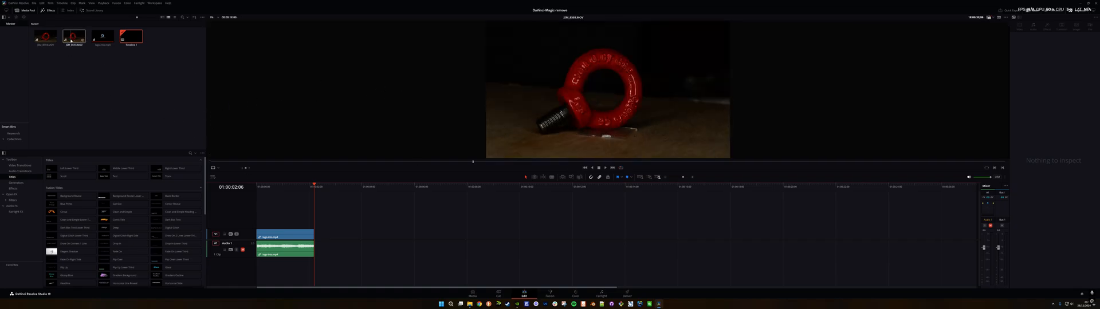
pyautogui.click(71, 41)
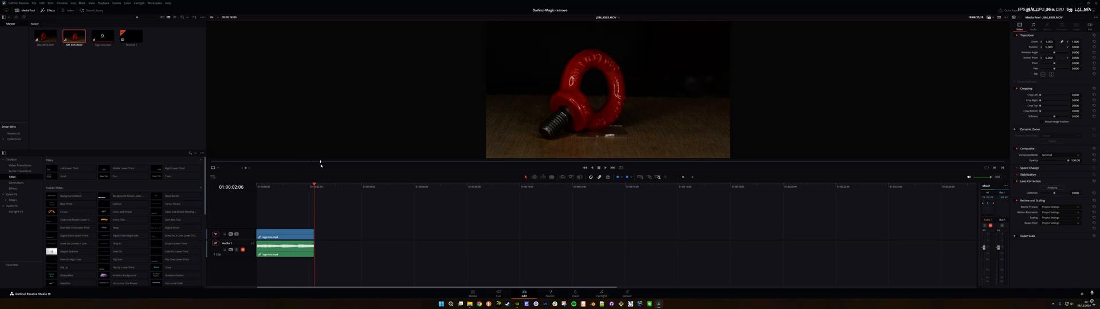
pyautogui.moveTo(357, 163); pyautogui.dragTo(603, 164)
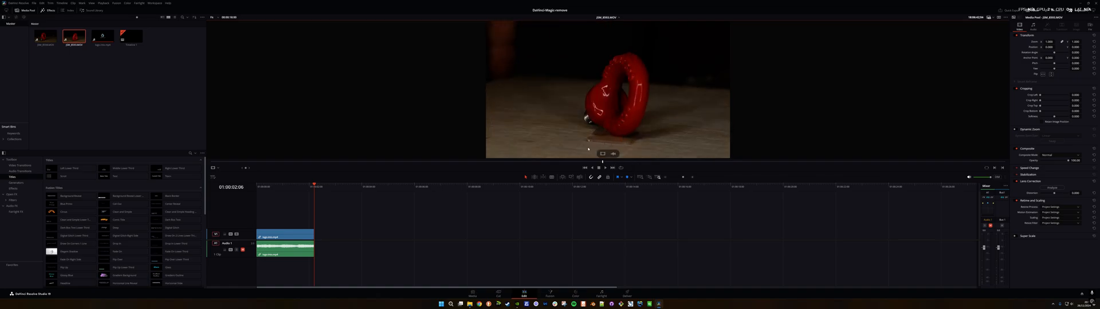
pyautogui.moveTo(596, 163); pyautogui.dragTo(439, 162)
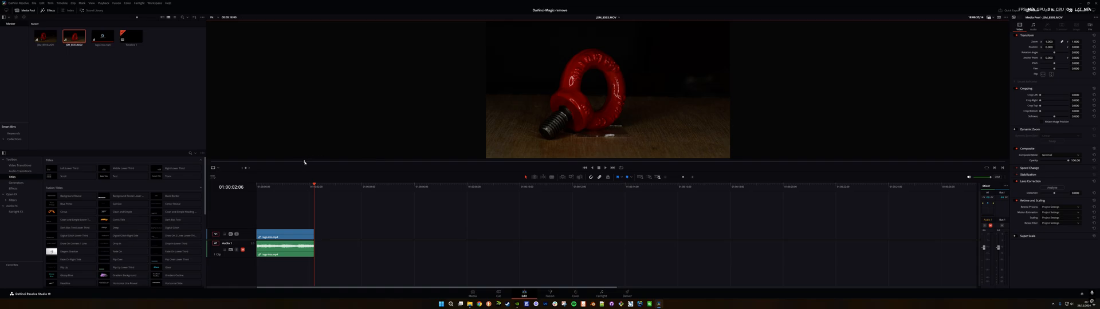
pyautogui.moveTo(336, 163); pyautogui.dragTo(437, 171)
pyautogui.press('space')
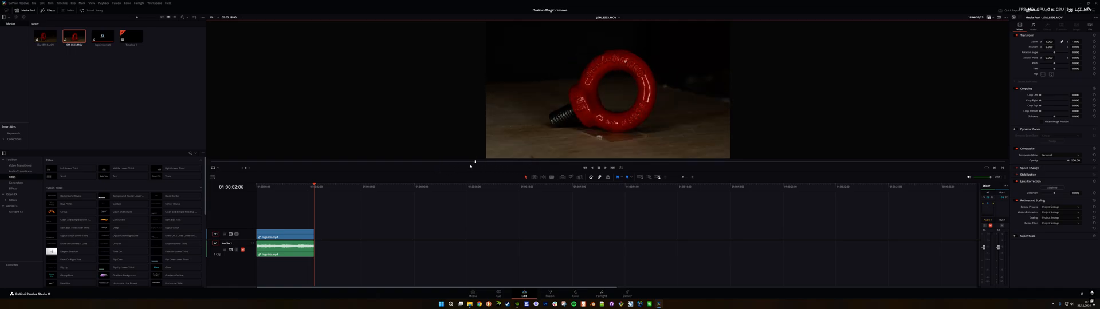
# Step: Mark in and out points on the second eye bolt clip around the section where the bolt rotates, and preview that range
pyautogui.click(499, 293)
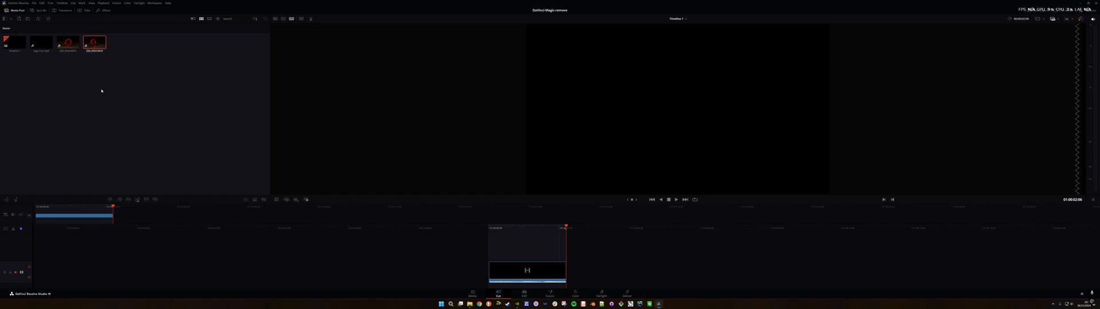
pyautogui.doubleClick(95, 50)
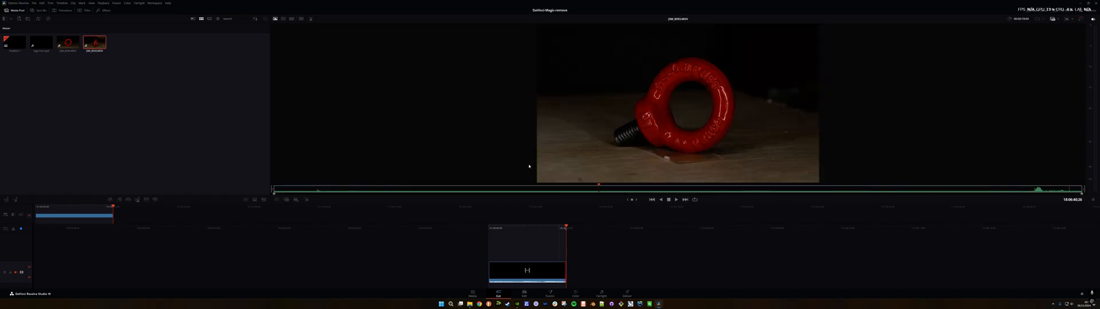
pyautogui.moveTo(598, 185); pyautogui.dragTo(511, 190)
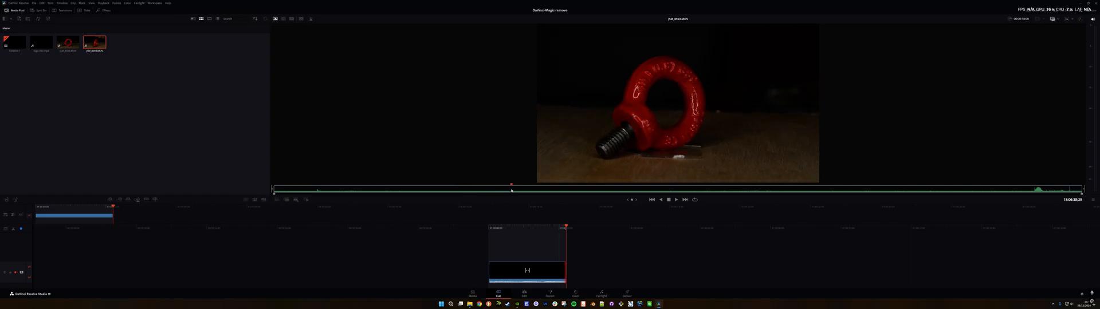
pyautogui.click(274, 194)
pyautogui.moveTo(275, 194); pyautogui.dragTo(661, 187)
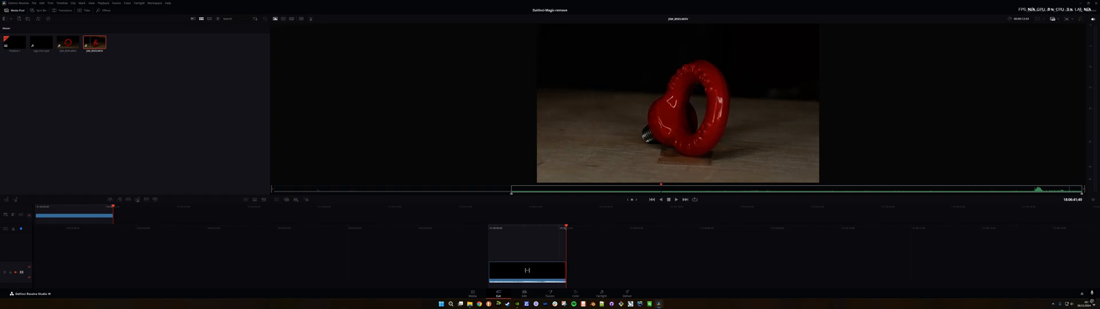
pyautogui.moveTo(1082, 195); pyautogui.dragTo(661, 195)
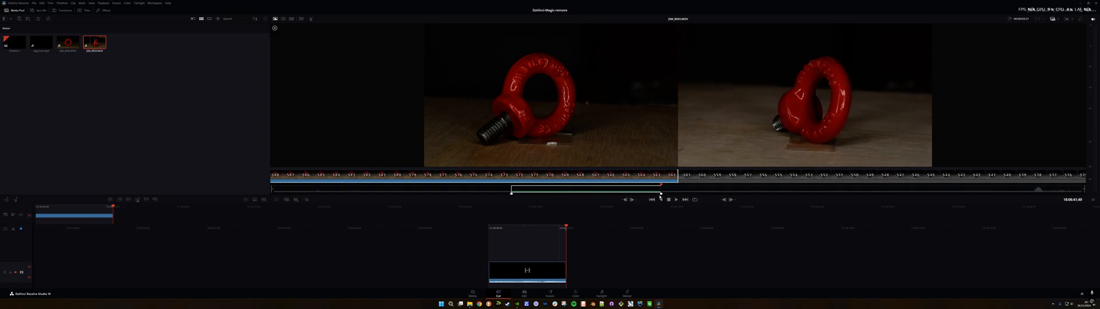
pyautogui.moveTo(512, 187); pyautogui.dragTo(513, 185)
pyautogui.press('space')
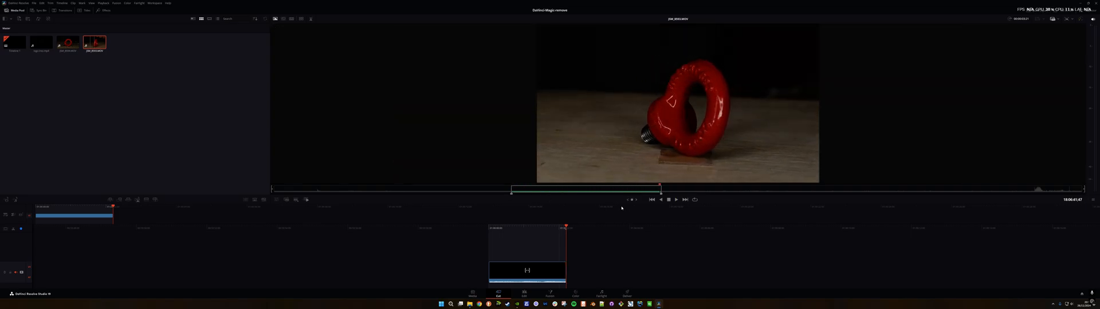
# Step: Insert only the video of the marked eye bolt section on the timeline directly after the logo clip and play it
pyautogui.click(525, 293)
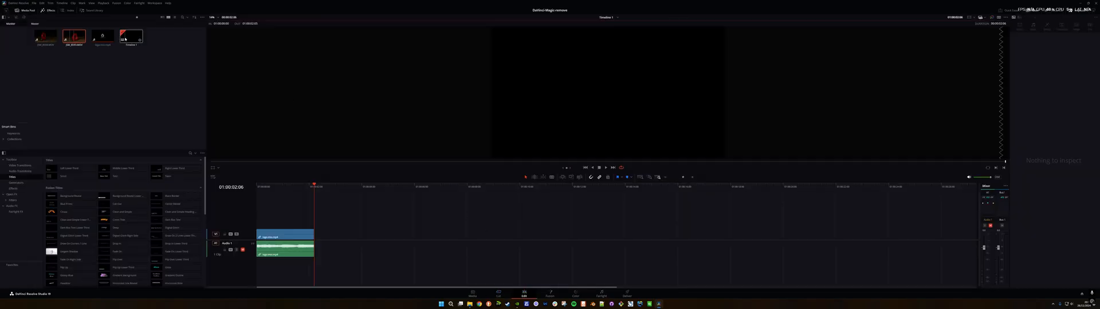
pyautogui.doubleClick(73, 37)
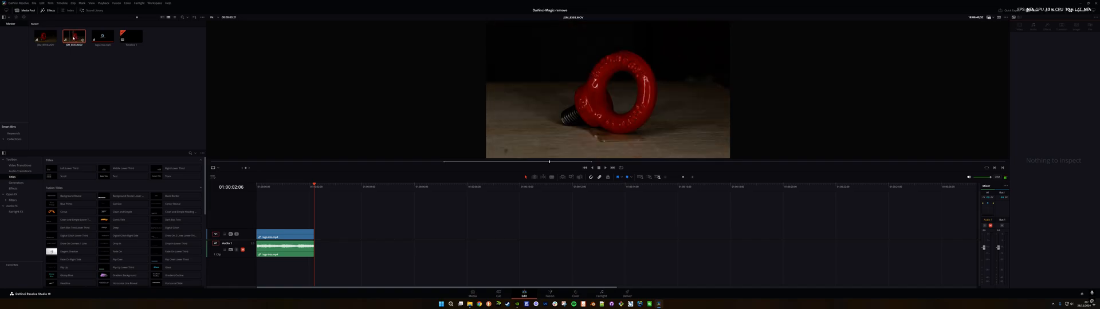
pyautogui.moveTo(602, 155); pyautogui.dragTo(315, 240)
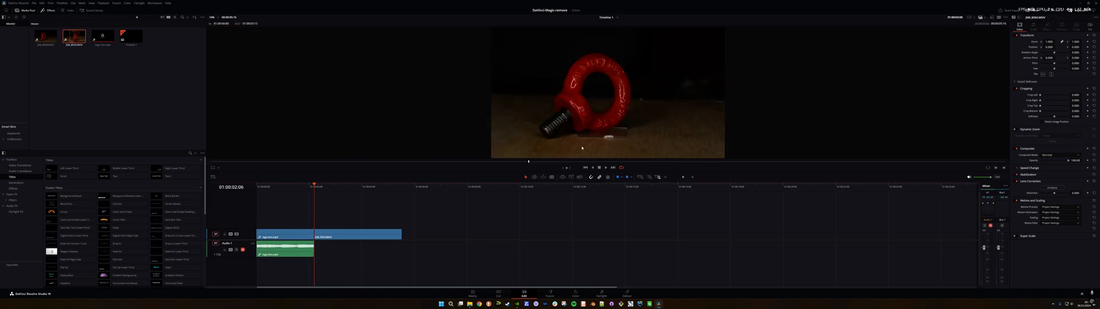
pyautogui.press('space')
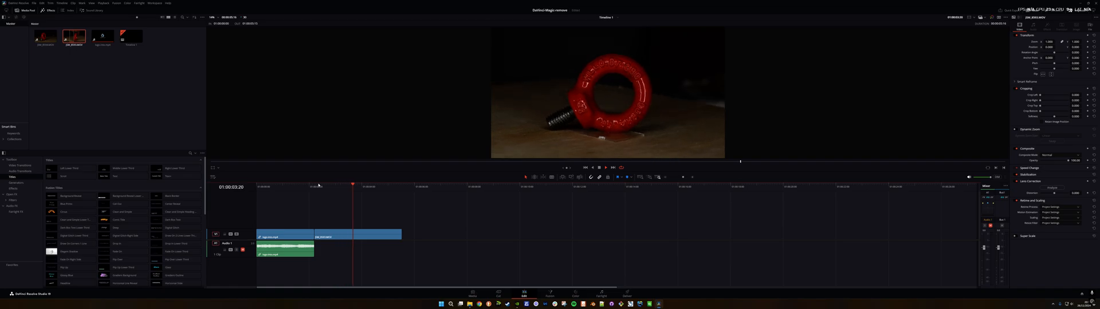
# Step: Open the eye bolt clip's Fusion composition and add a Magic Mask node between the media input and output
pyautogui.click(354, 233)
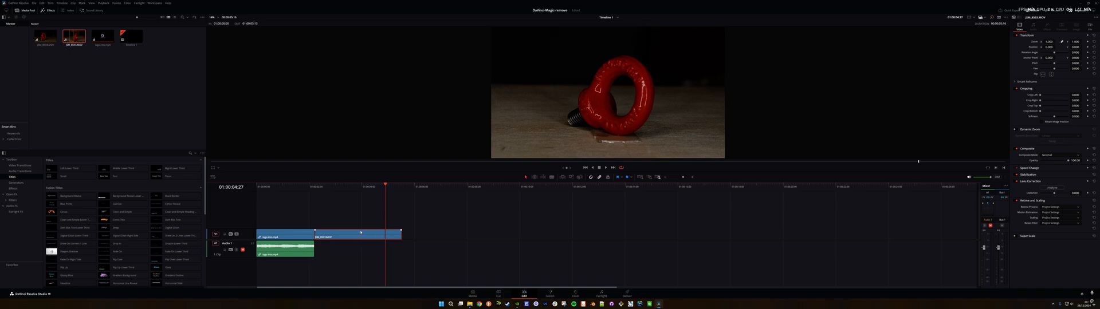
pyautogui.click(550, 294)
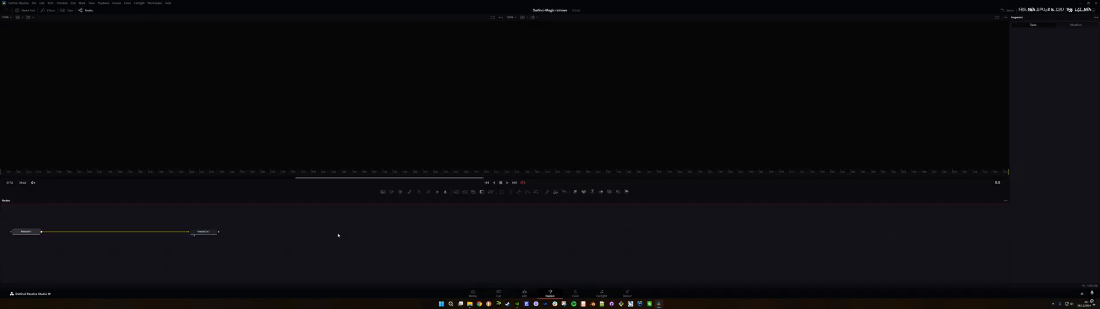
pyautogui.hotkey('shift', 'space')
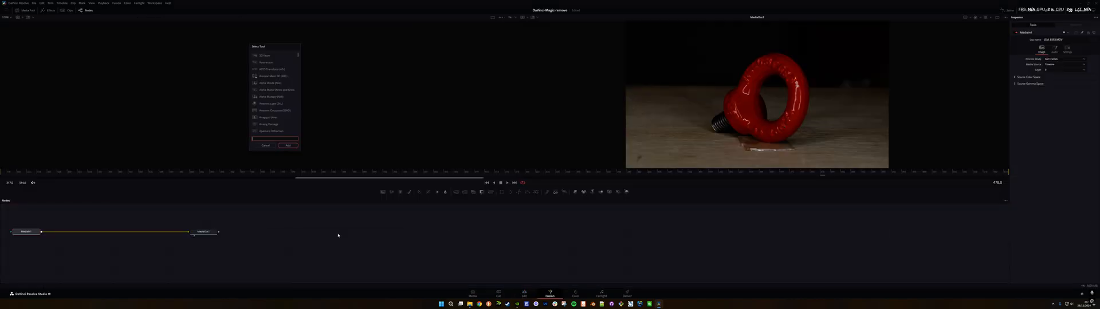
pyautogui.write('ma')
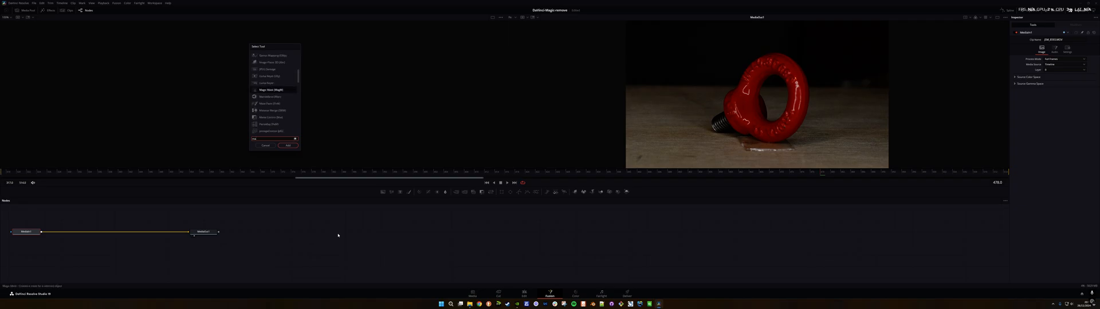
pyautogui.write('gic')
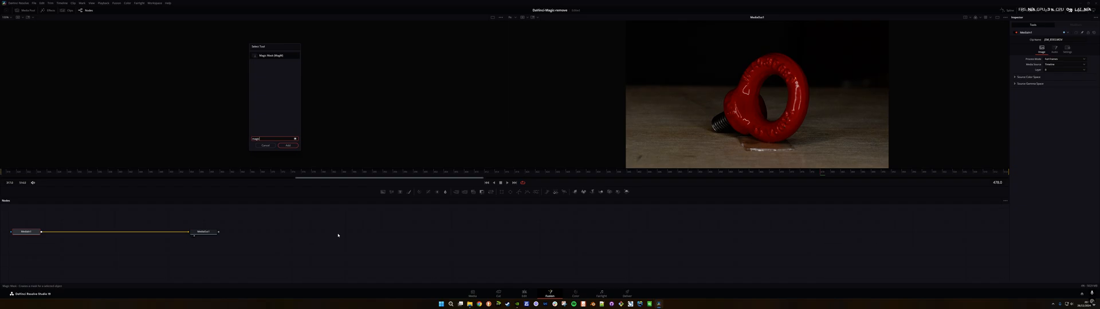
pyautogui.click(272, 56)
pyautogui.click(291, 147)
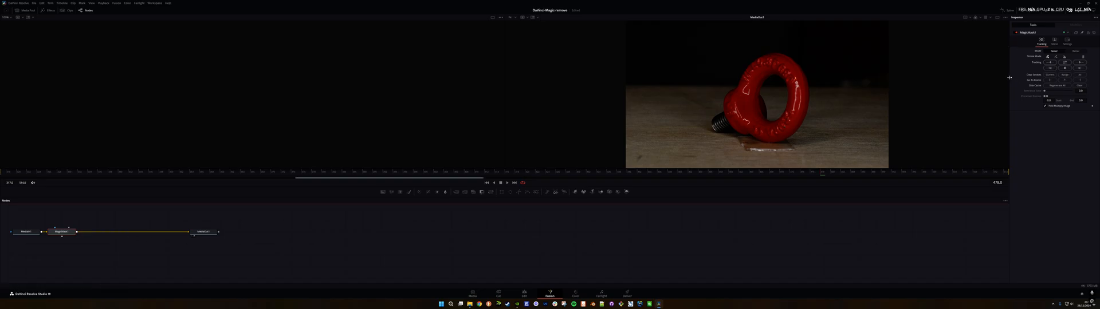
# Step: Set the Magic Mask mode to Better and paint selection strokes over the bolt's ring, collar and threaded shank
pyautogui.moveTo(1009, 77); pyautogui.dragTo(988, 77)
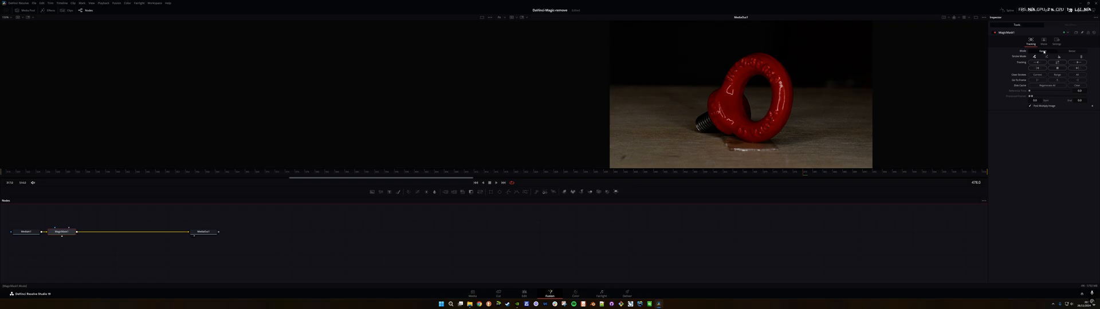
pyautogui.click(1067, 53)
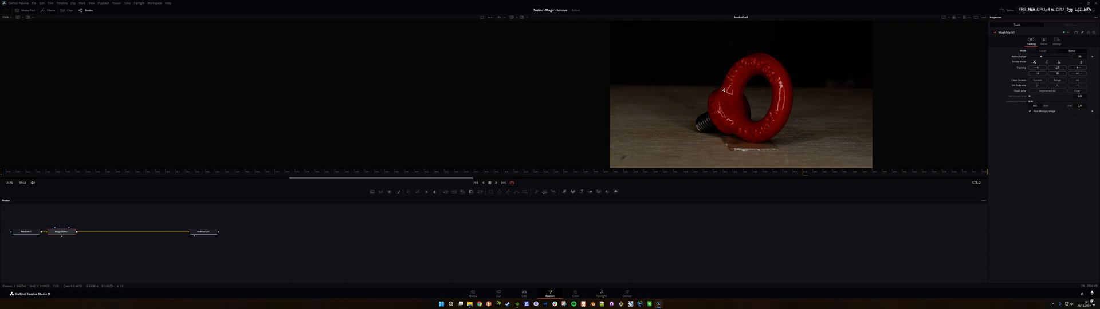
pyautogui.moveTo(718, 91)
pyautogui.mouseDown()
pyautogui.moveTo(721, 114)
pyautogui.moveTo(705, 128)
pyautogui.moveTo(766, 136)
pyautogui.moveTo(790, 91)
pyautogui.moveTo(772, 58)
pyautogui.moveTo(744, 61)
pyautogui.moveTo(725, 92)
pyautogui.moveTo(734, 117)
pyautogui.moveTo(742, 68)
pyautogui.moveTo(771, 70)
pyautogui.moveTo(778, 110)
pyautogui.moveTo(744, 123)
pyautogui.mouseUp()
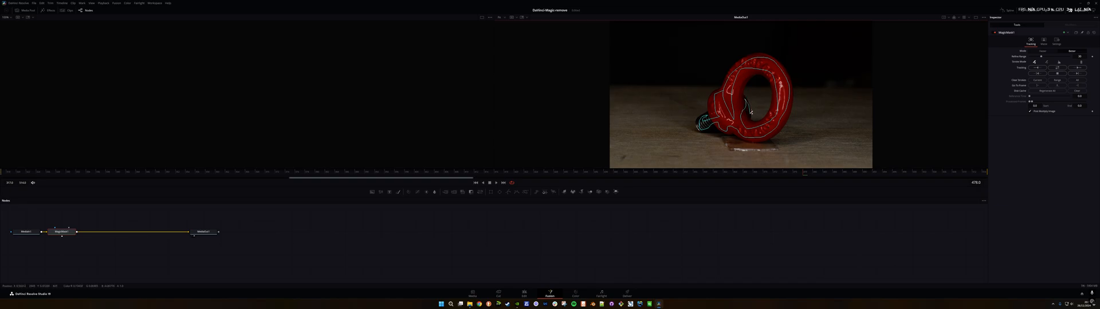
pyautogui.moveTo(734, 112)
pyautogui.mouseDown()
pyautogui.moveTo(746, 103)
pyautogui.moveTo(744, 74)
pyautogui.mouseUp()
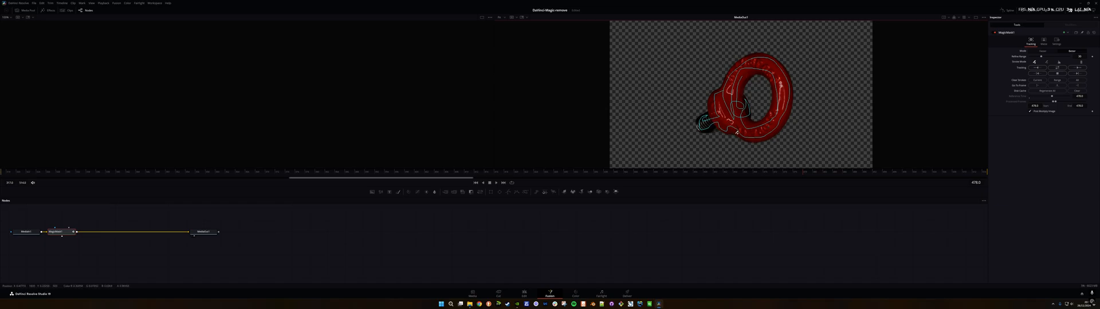
# Step: Inspect the mask's edges, return to the frame with the strokes, and track the mask in both directions through the clip
pyautogui.scroll(5, 736, 132)
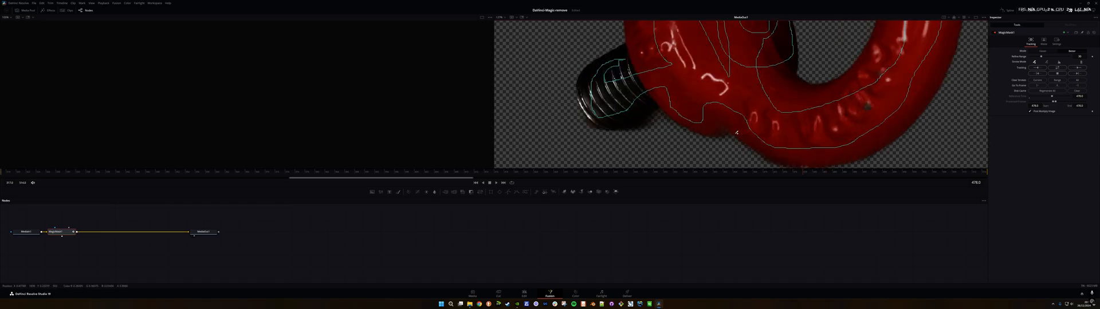
pyautogui.scroll(-2, 737, 132)
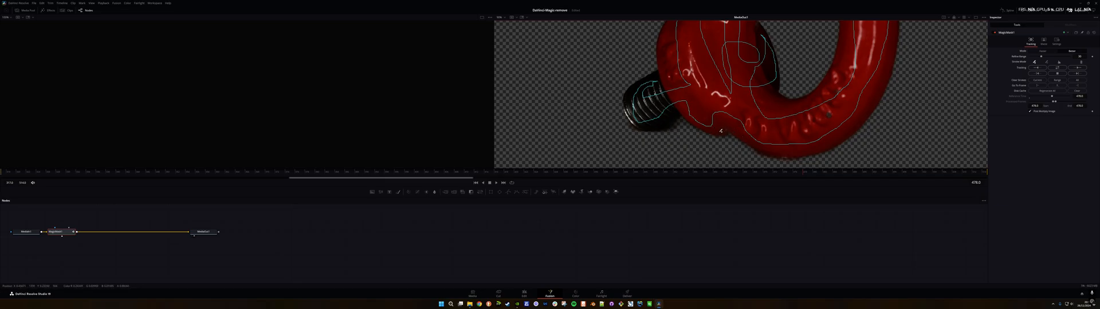
pyautogui.scroll(-4, 761, 142)
pyautogui.scroll(1, 742, 122)
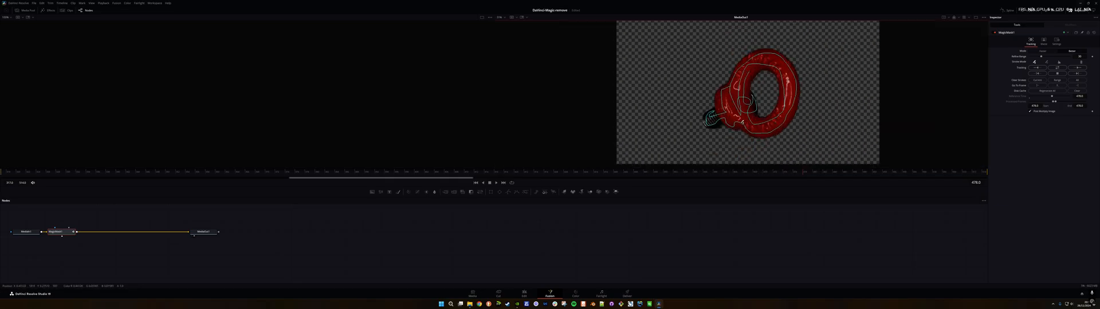
pyautogui.press('space')
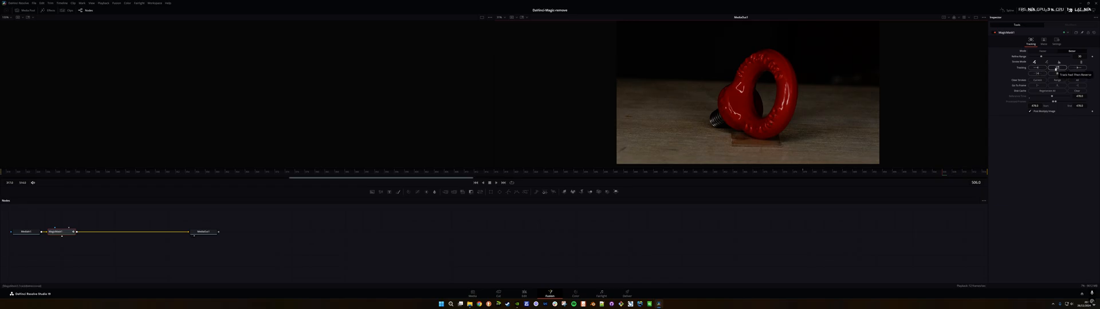
pyautogui.click(802, 171)
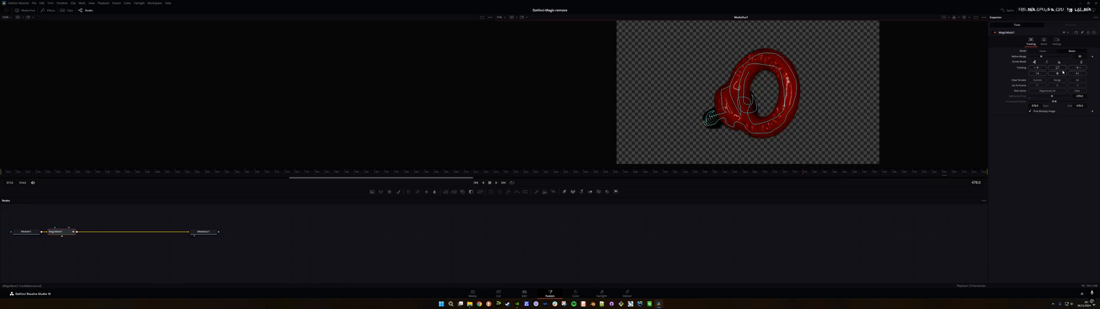
pyautogui.click(1057, 68)
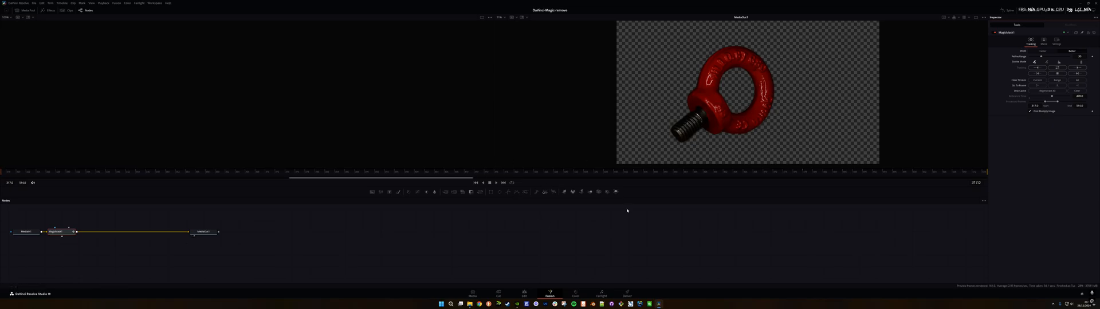
# Step: Return to the edit timeline and play the masked eye bolt clip through twice to check the background removal
pyautogui.click(528, 292)
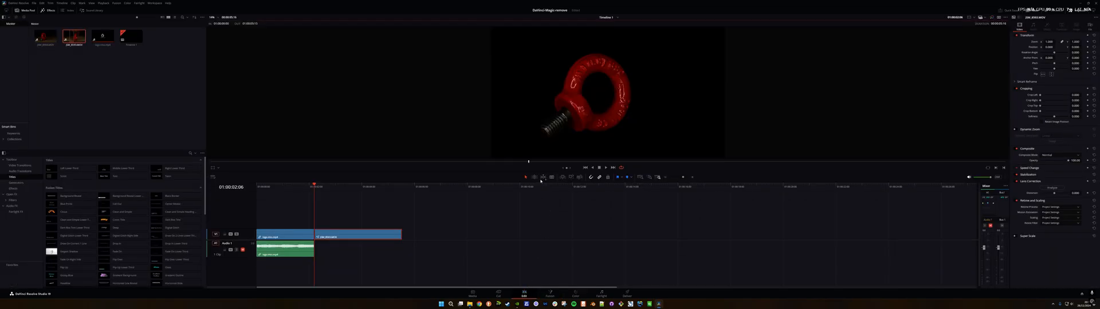
pyautogui.scroll(-2, 598, 94)
pyautogui.scroll(1, 599, 95)
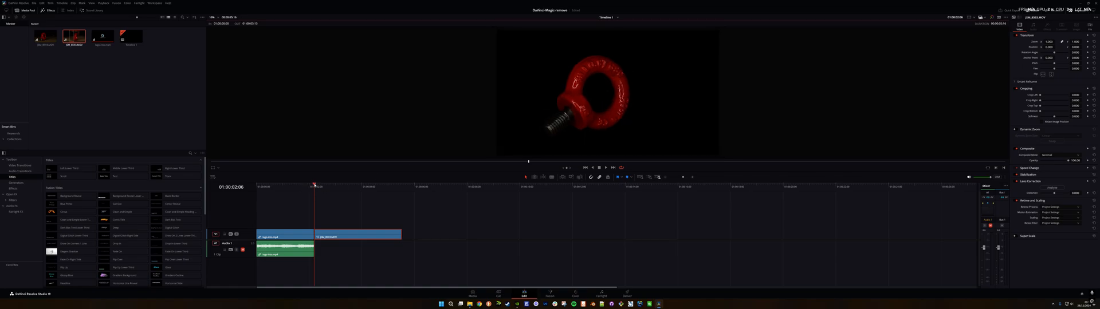
pyautogui.moveTo(314, 185); pyautogui.dragTo(321, 185)
pyautogui.press('space')
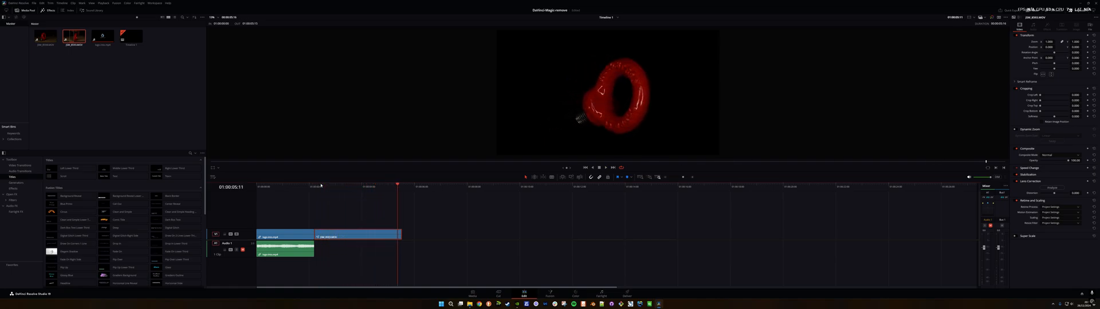
pyautogui.click(320, 185)
pyautogui.press('space')
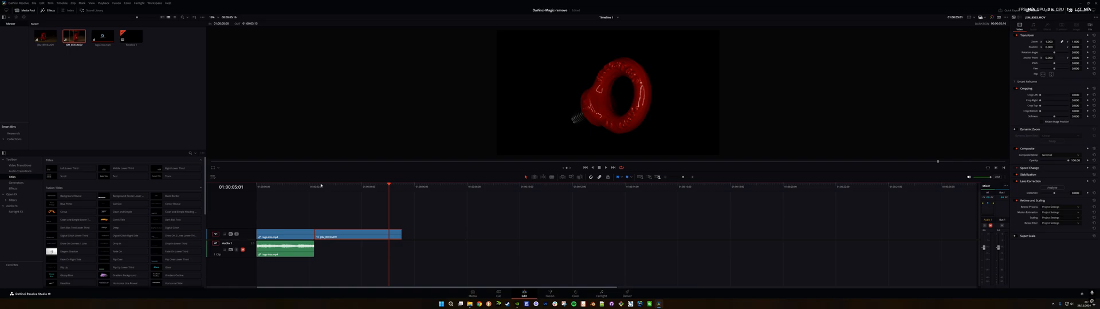
# Step: Play the masked eye bolt clip from its start, step back through its frames, and replay it to examine the mask's edges
pyautogui.click(316, 186)
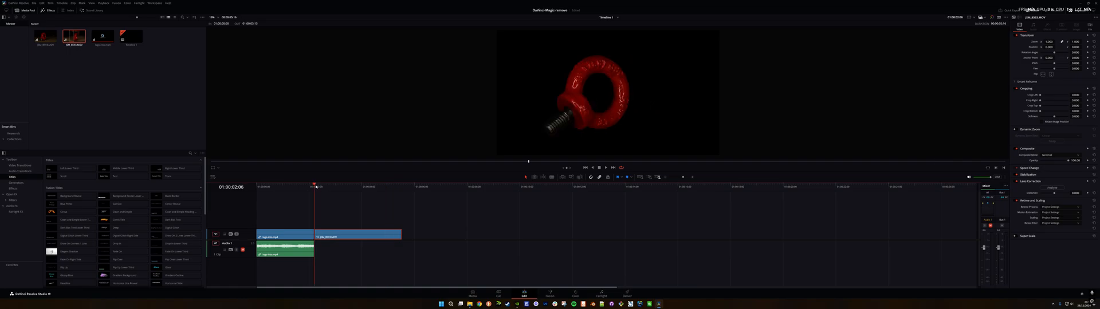
pyautogui.press('space')
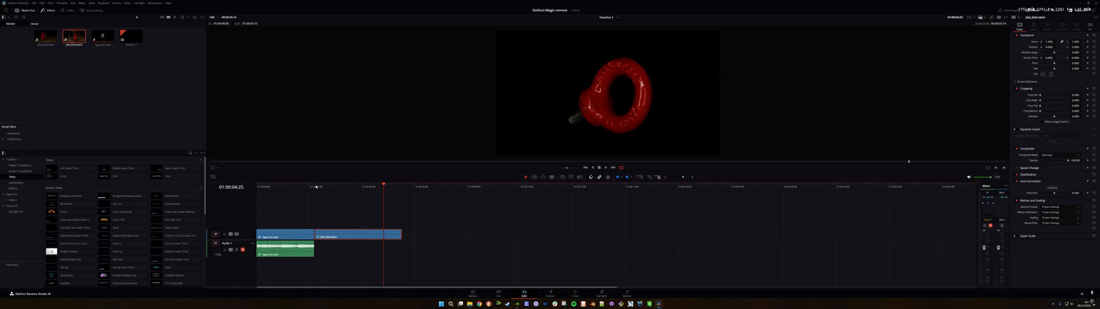
pyautogui.press('Left')
pyautogui.press('Left')
pyautogui.press('Left')
pyautogui.press('Left')
pyautogui.press('Left')
pyautogui.press('Left')
pyautogui.press('Left')
pyautogui.press('Left')
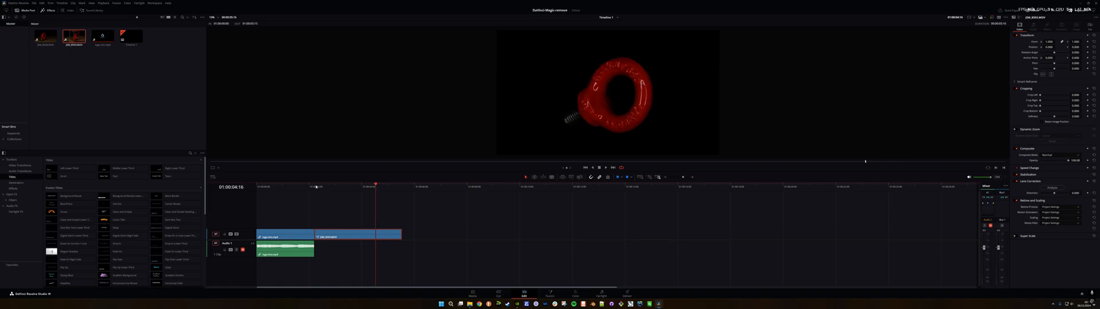
pyautogui.press('Left')
pyautogui.press('Left')
pyautogui.click(315, 186)
pyautogui.press('space')
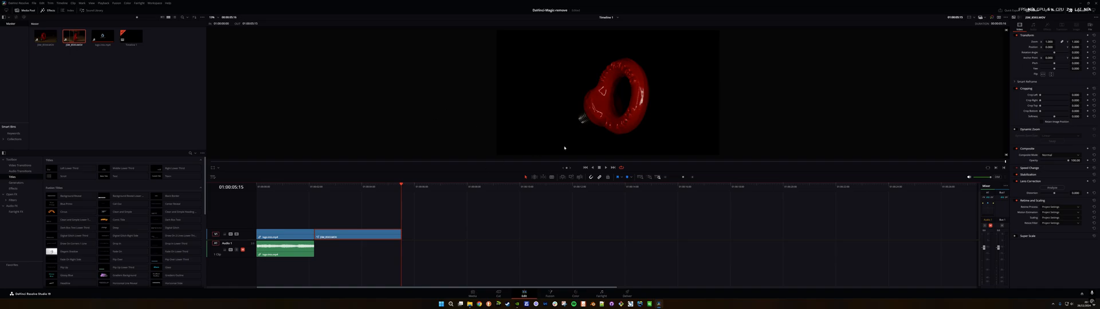
# Step: Reopen the eye bolt's Fusion composition and raise the Magic Mask's Refine Range slightly to fix the edge near the bolt's collar
pyautogui.click(550, 293)
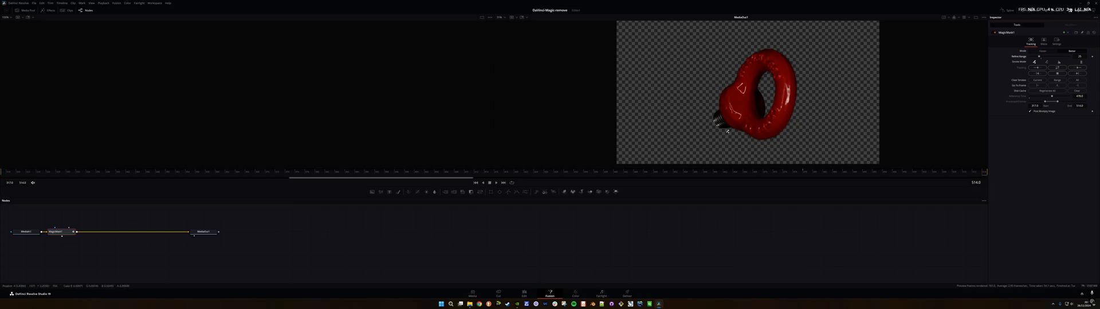
pyautogui.scroll(8, 734, 126)
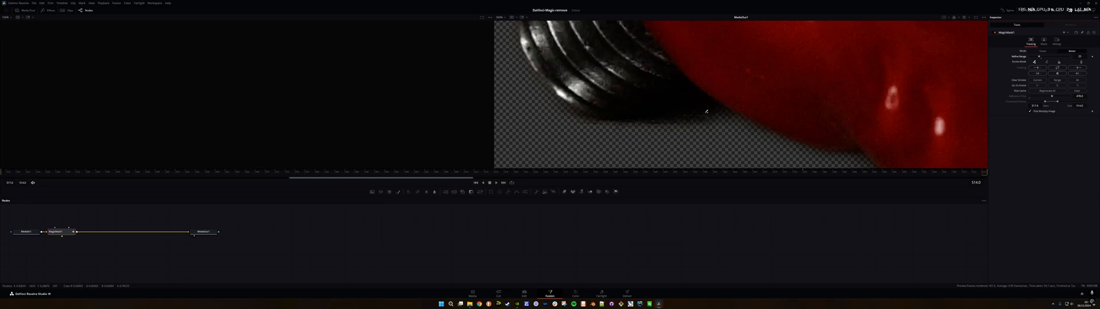
pyautogui.scroll(-6, 817, 105)
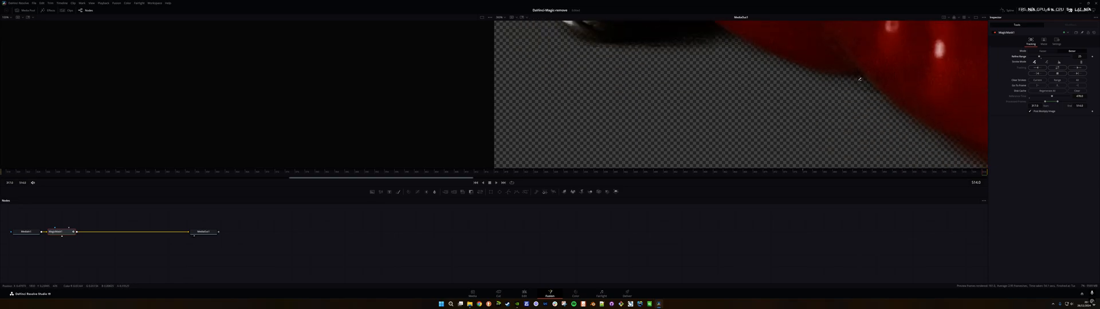
pyautogui.scroll(-4, 867, 78)
pyautogui.scroll(3, 869, 81)
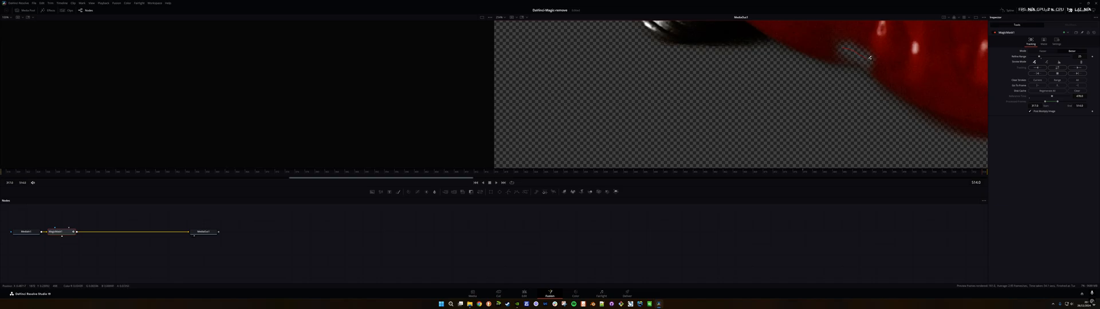
pyautogui.moveTo(870, 58); pyautogui.dragTo(842, 46)
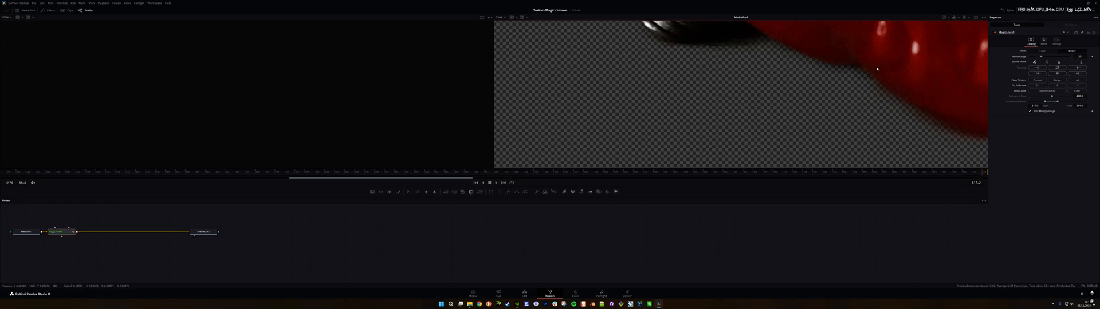
pyautogui.moveTo(878, 67); pyautogui.dragTo(825, 43)
# Step: Examine the refined mask's edges along the bolt's shank, collar and ring at close and full view
pyautogui.scroll(3, 855, 61)
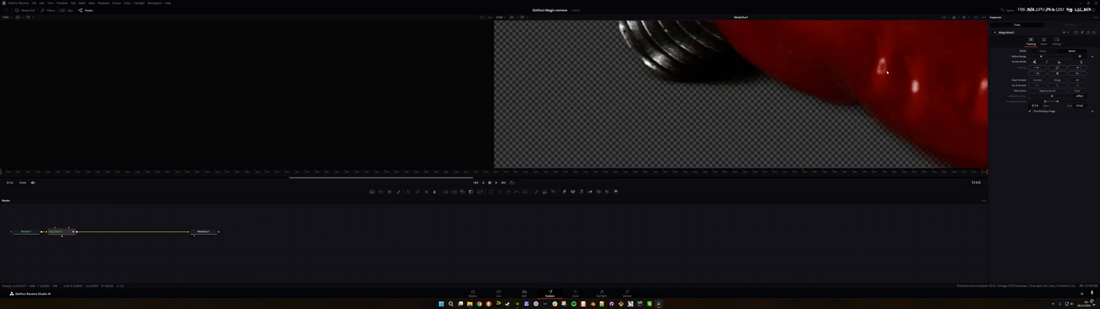
pyautogui.scroll(-5, 853, 73)
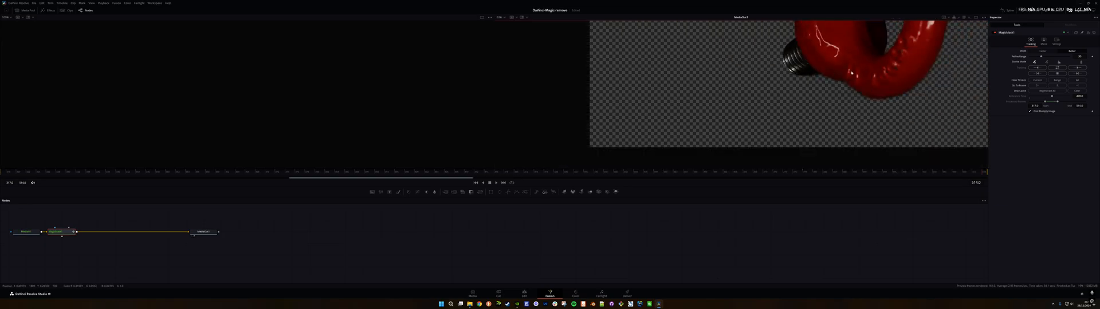
pyautogui.scroll(3, 851, 73)
pyautogui.scroll(-5, 829, 80)
pyautogui.scroll(5, 829, 81)
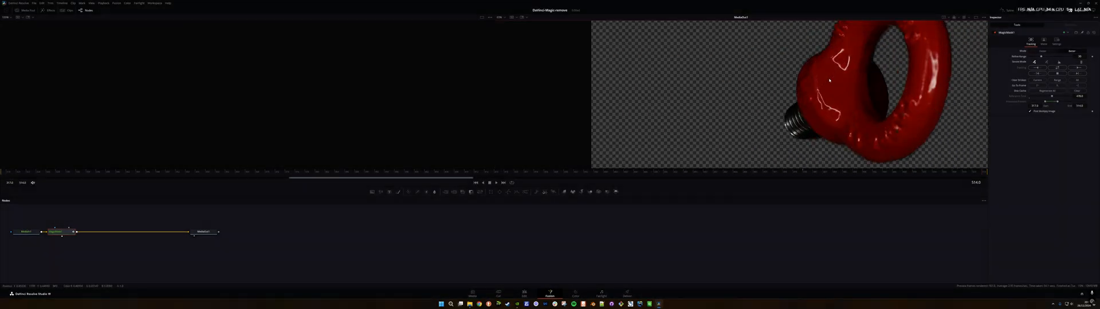
pyautogui.scroll(-2, 856, 82)
pyautogui.scroll(4, 842, 92)
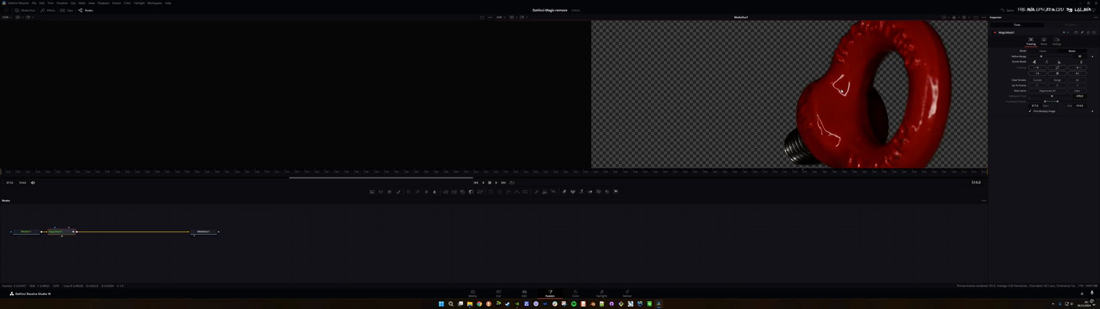
pyautogui.scroll(-3, 841, 91)
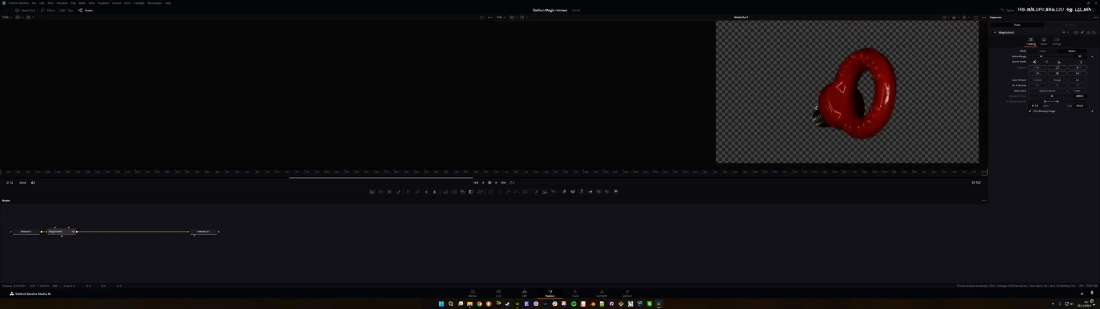
# Step: Return to the edit timeline and place the eye bolt clip on the track above the logo clip, starting at the timeline's beginning
pyautogui.click(524, 294)
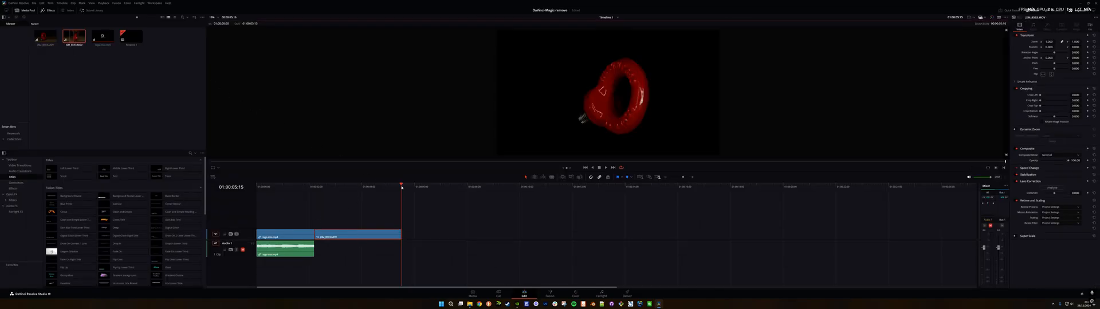
pyautogui.moveTo(362, 237); pyautogui.dragTo(304, 225)
pyautogui.click(266, 186)
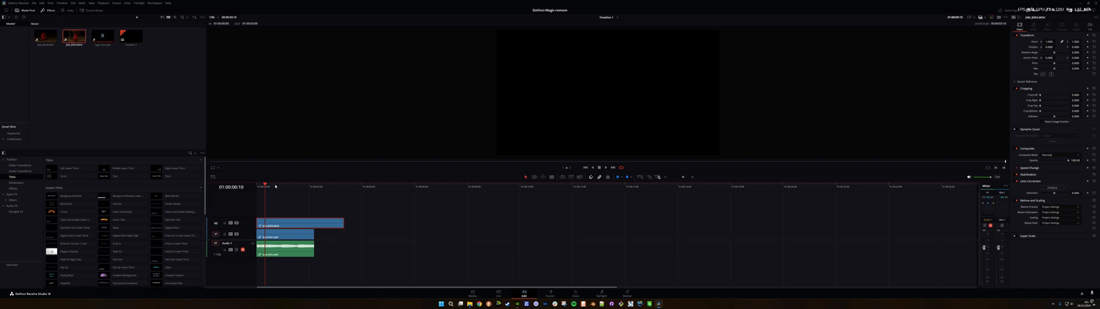
pyautogui.click(275, 186)
# Step: Switch to Task Manager, examine the GPU's performance graphs, and return to the edit timeline
pyautogui.hotkey('ctrl', 'alt', 'Delete')
pyautogui.click(546, 154)
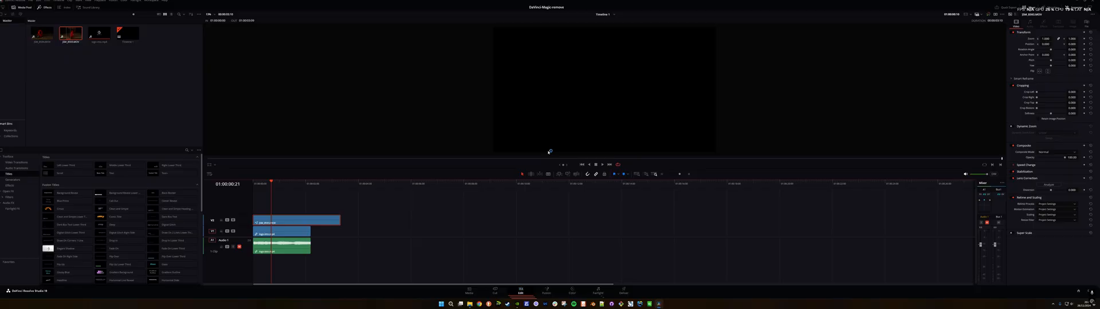
pyautogui.click(870, 34)
pyautogui.click(936, 31)
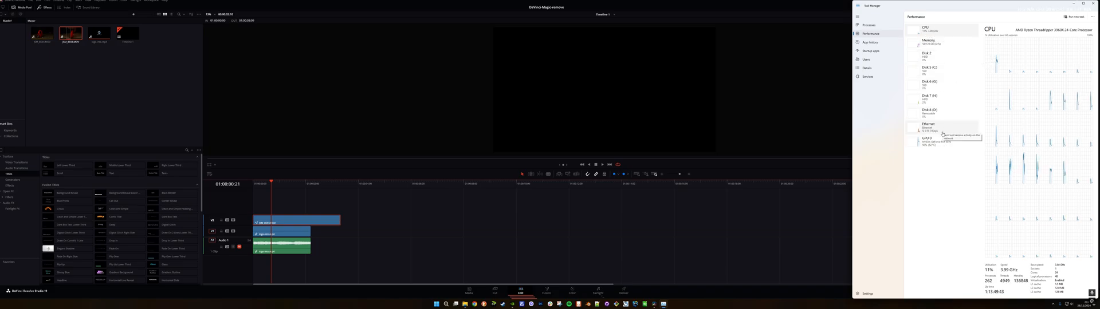
pyautogui.click(928, 147)
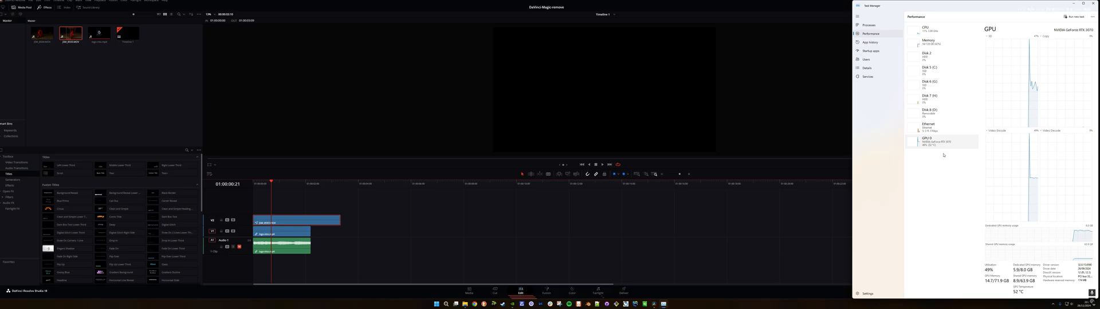
pyautogui.click(1072, 3)
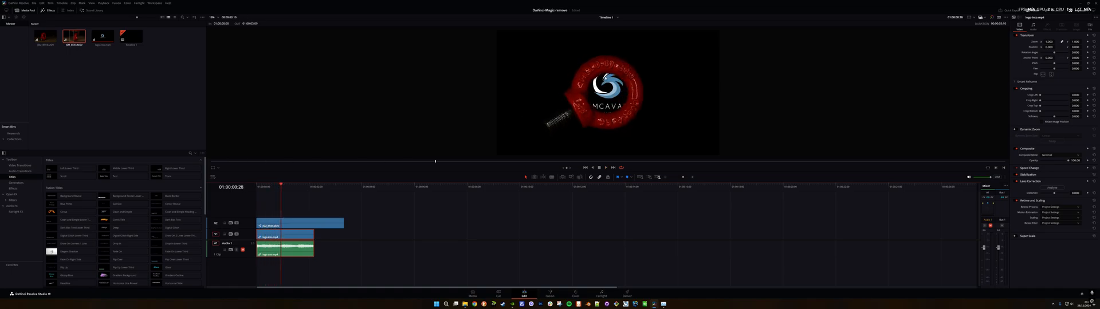
# Step: Scale the logo clip down and shift it slightly right to fit inside the eye bolt's ring, and play the composite from near the start
pyautogui.press('space')
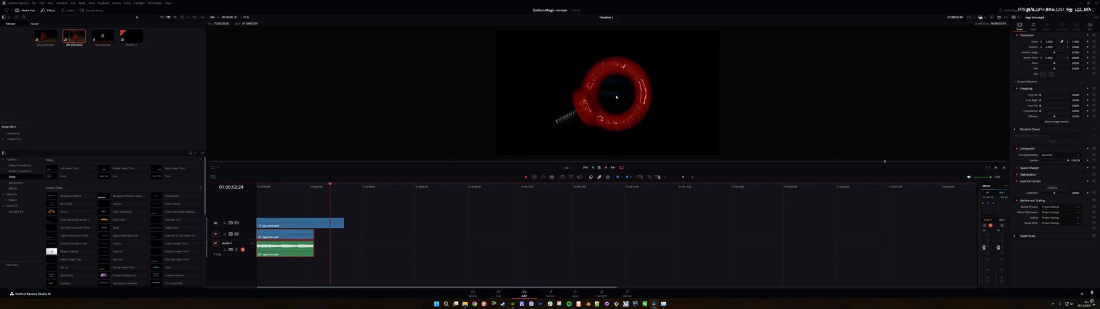
pyautogui.click(288, 185)
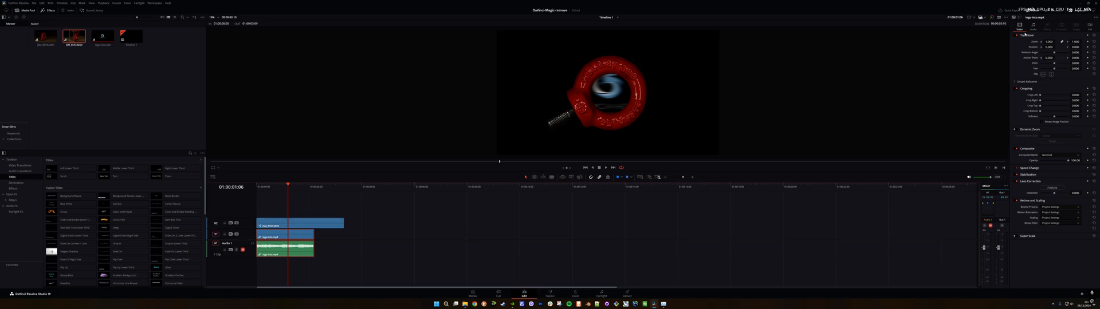
pyautogui.moveTo(1049, 42); pyautogui.dragTo(1050, 42)
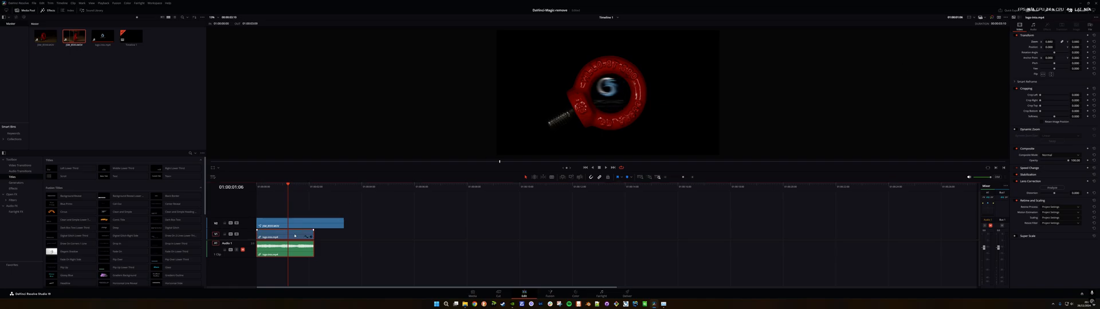
pyautogui.moveTo(1048, 42); pyautogui.dragTo(1046, 42)
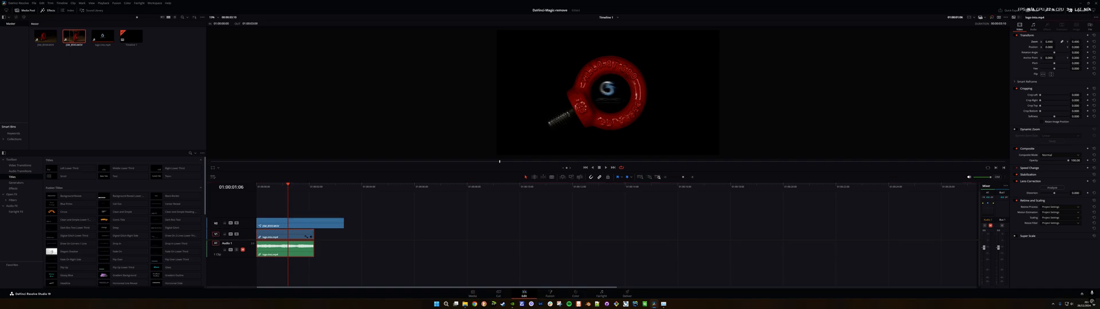
pyautogui.moveTo(1075, 47); pyautogui.dragTo(1064, 47)
pyautogui.click(260, 184)
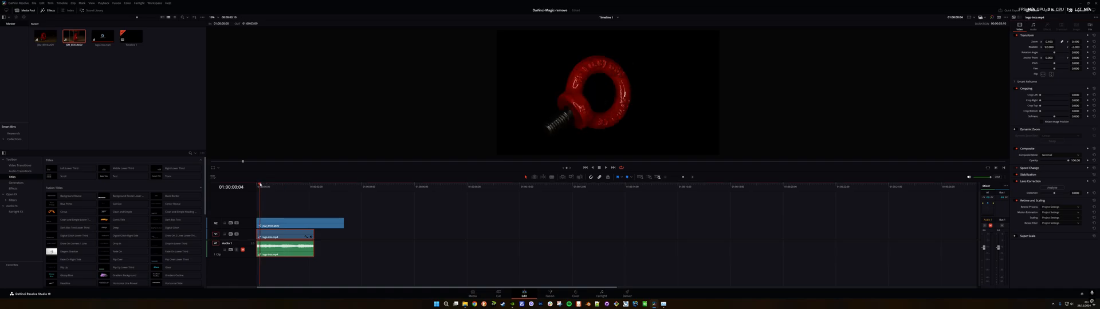
pyautogui.press('space')
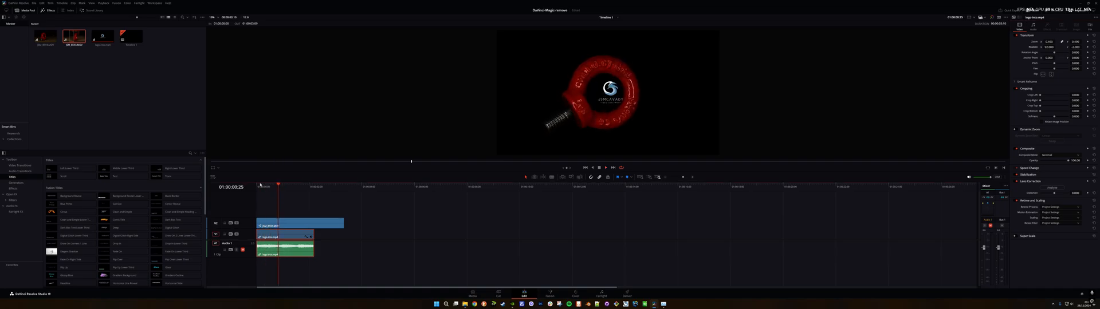